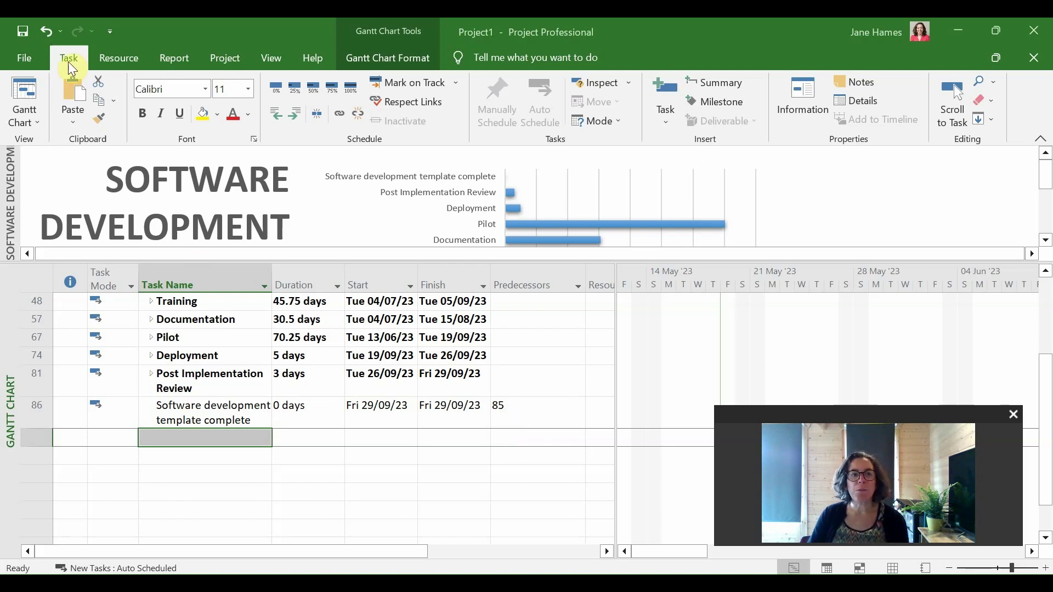
Choose Recurring Task from the Task dropdown on the Task tab.
click(663, 117)
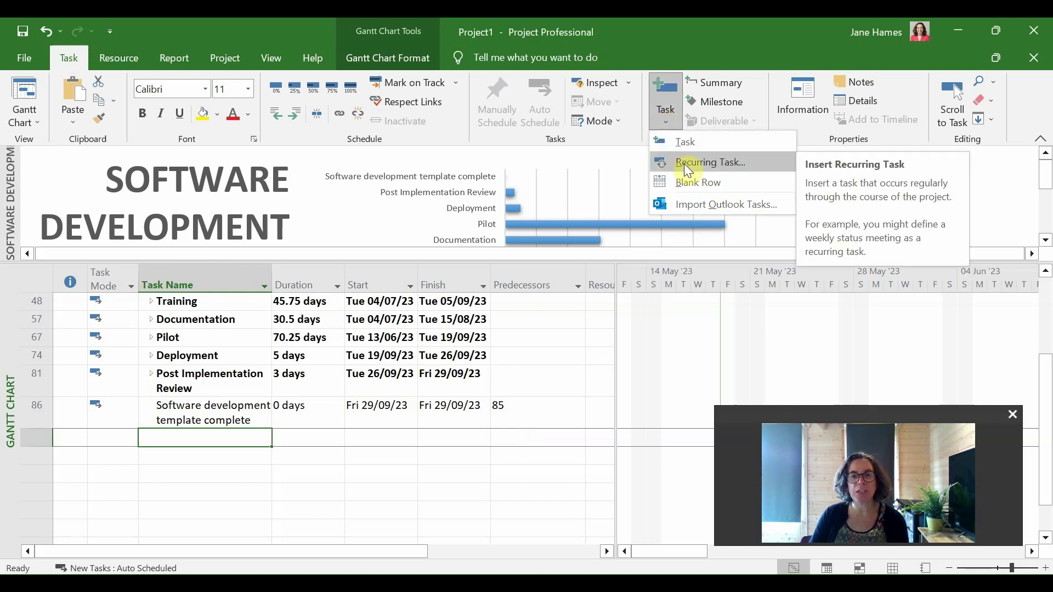
click(715, 162)
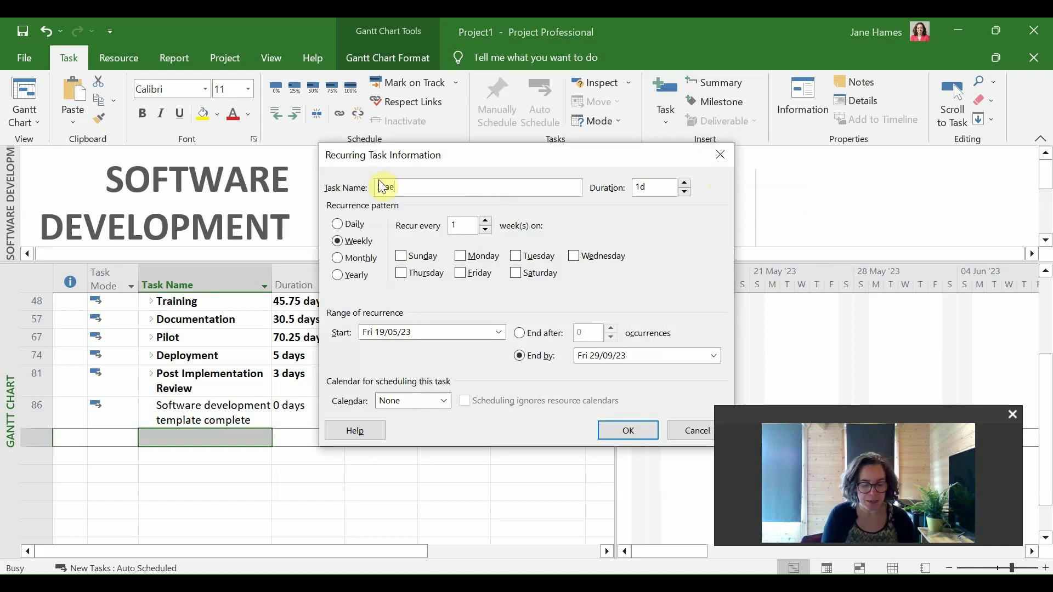
text(Stak)
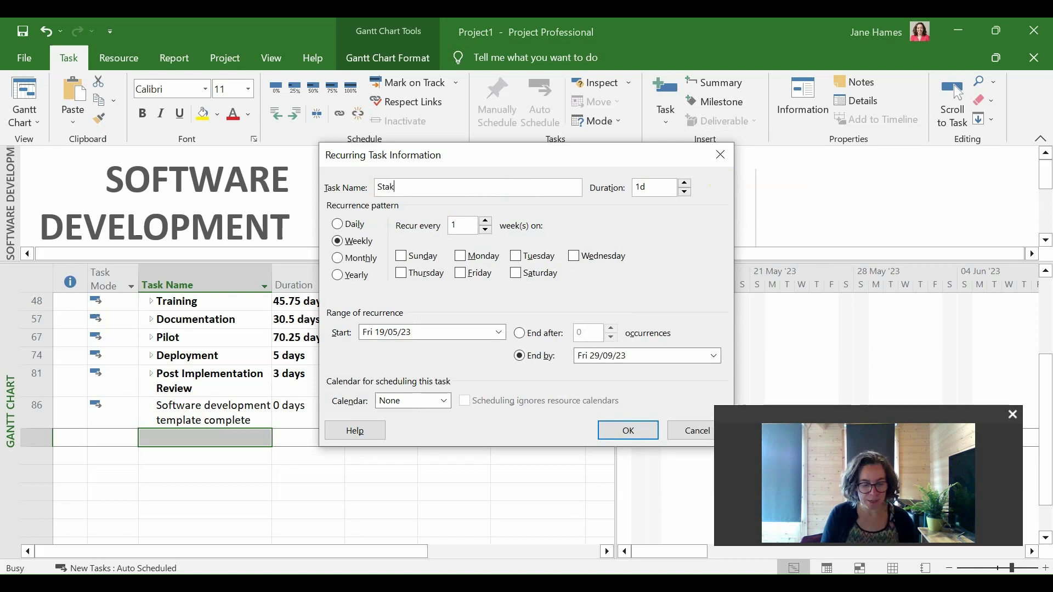
text(eholder)
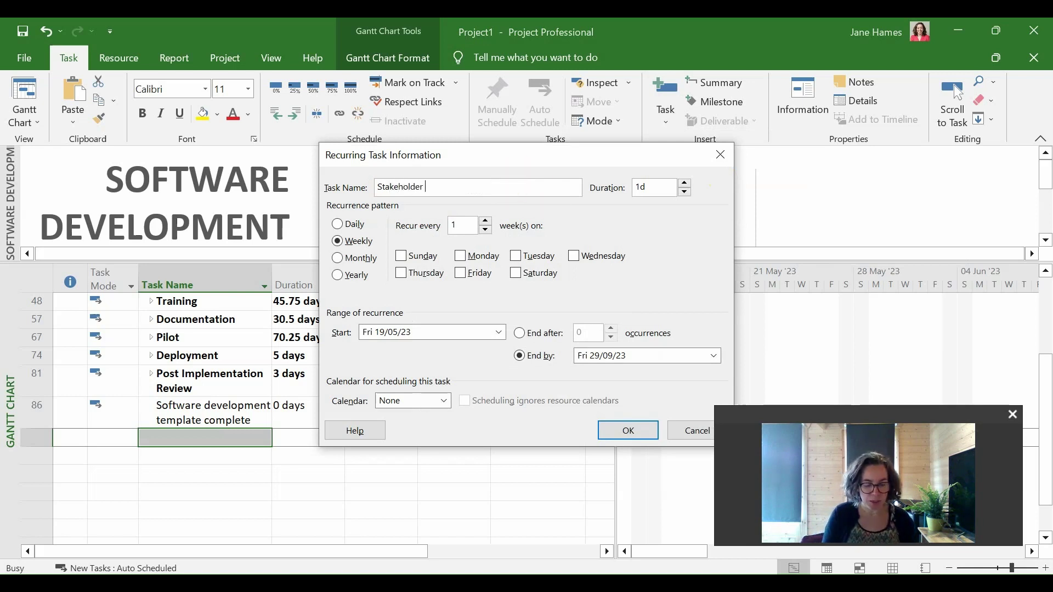
text( me)
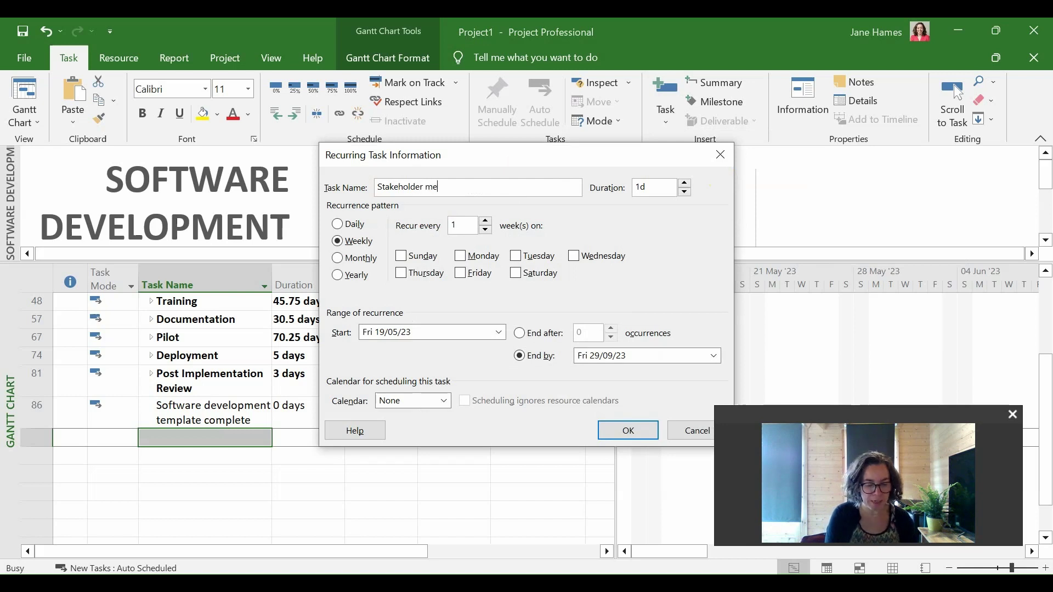
text(eting)
Set the 'Stakeholder meeting' task's duration to 0 days.
double_click(650, 186)
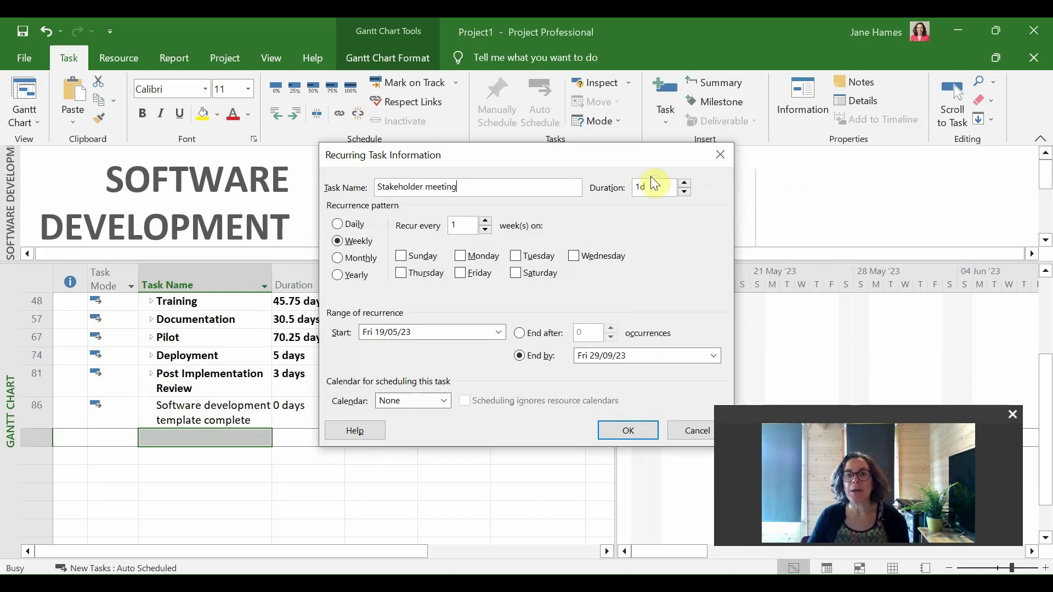
text(0)
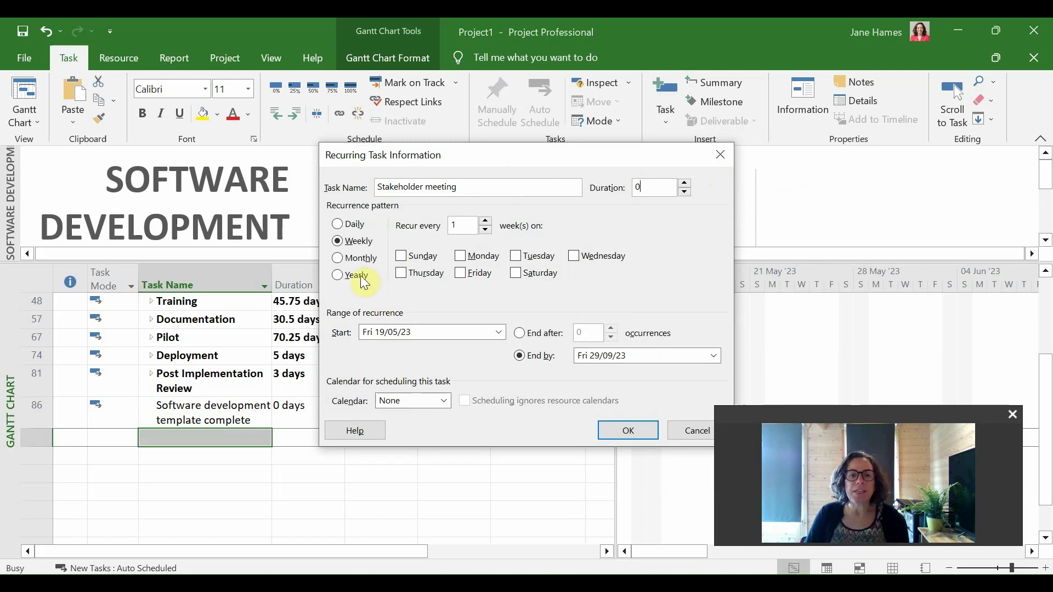
Set the recurrence to Monthly, on the Last Monday of every 1 month.
click(350, 260)
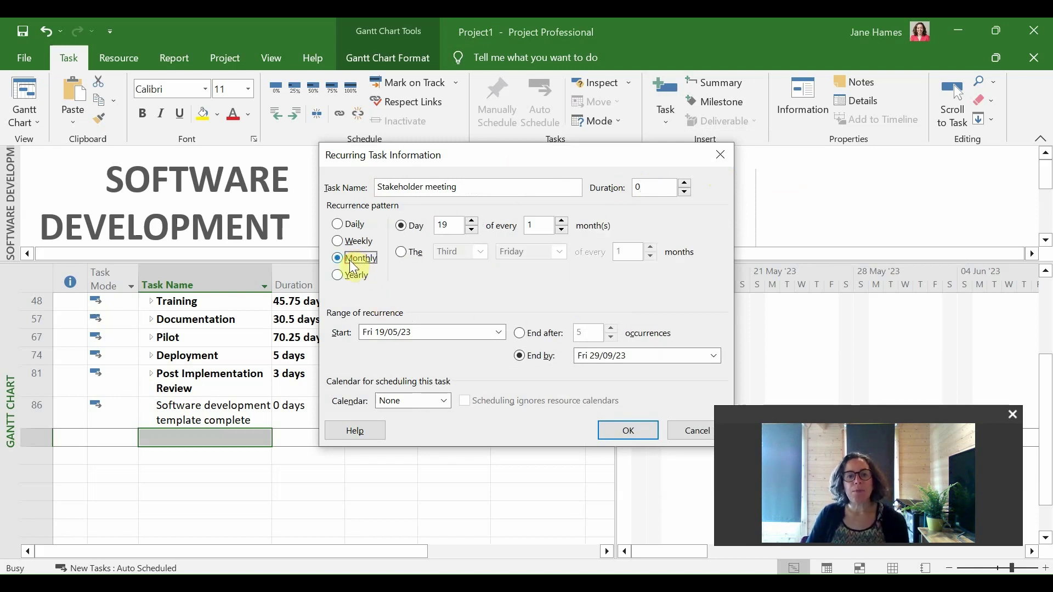
click(402, 253)
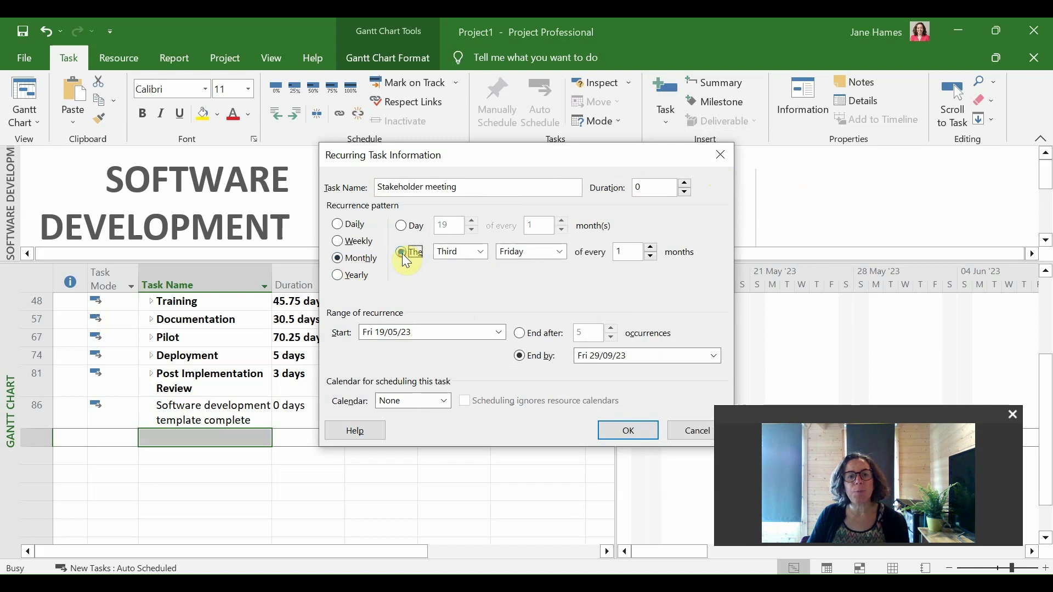
click(477, 252)
click(450, 317)
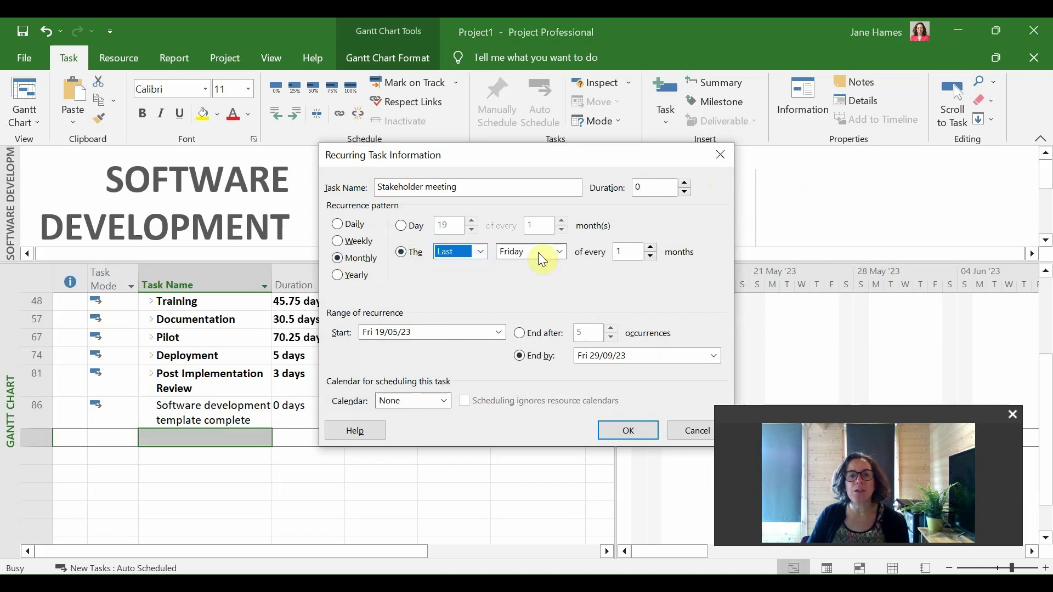
click(536, 252)
click(528, 269)
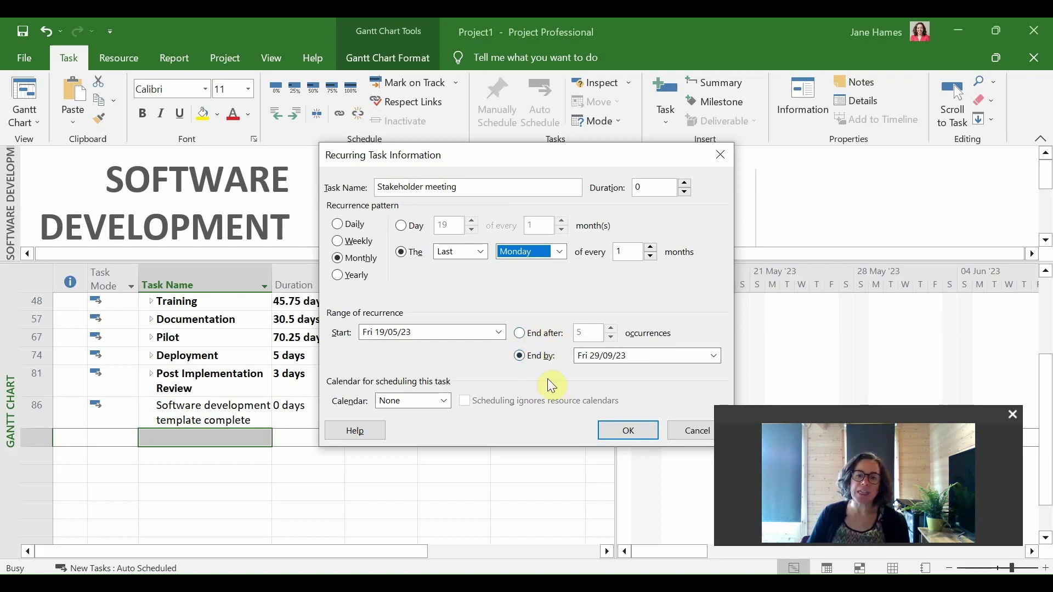
Confirm the dialog to create the monthly Stakeholder meeting occurrences under a summary task.
click(628, 431)
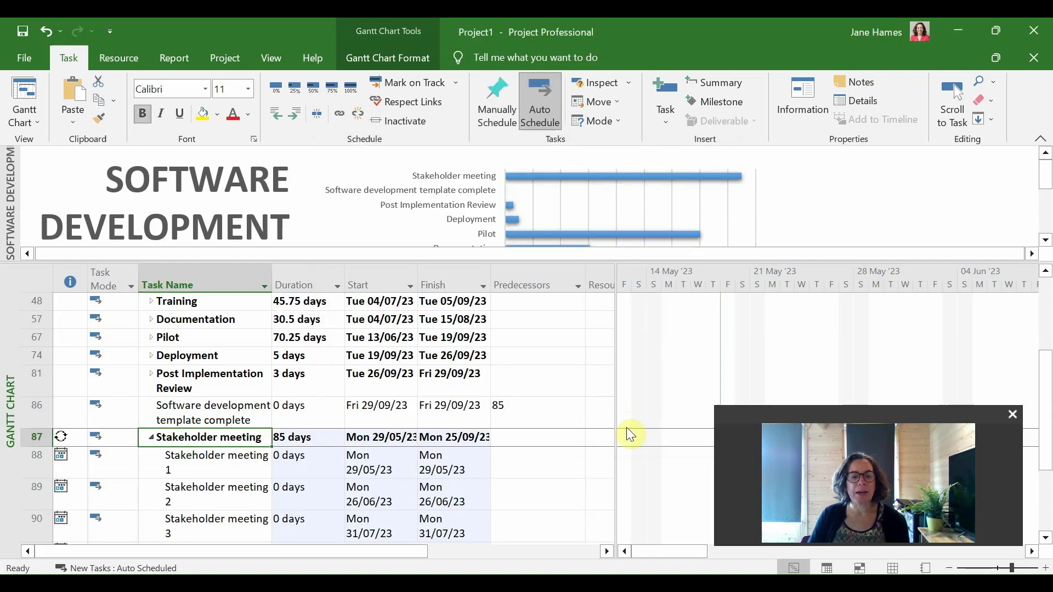